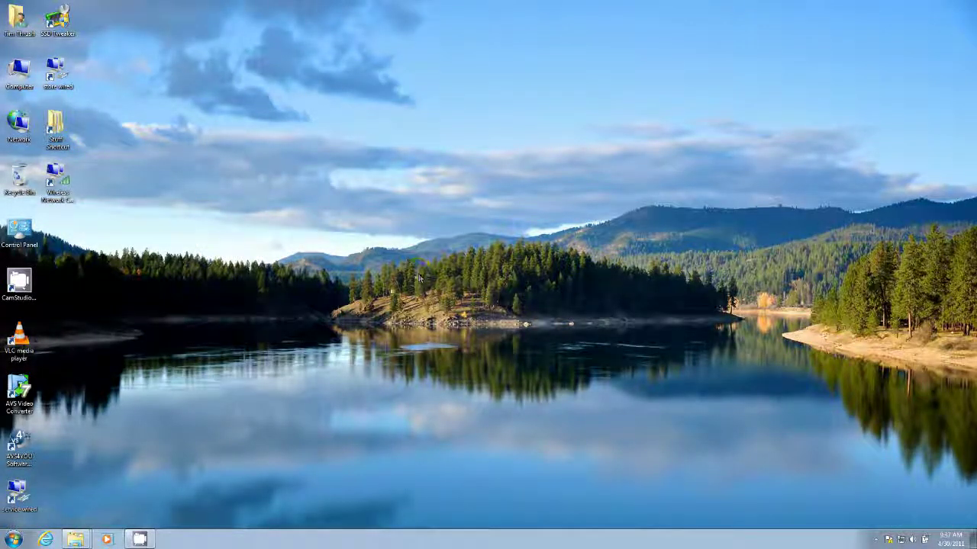
Step: Open the Services console from the Administrative Tools in Control Panel
click(14, 538)
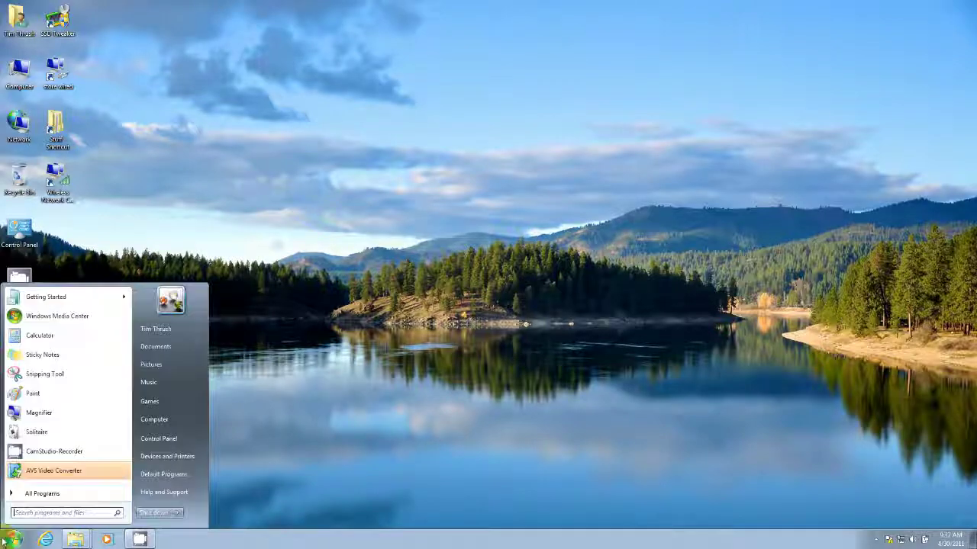
click(158, 438)
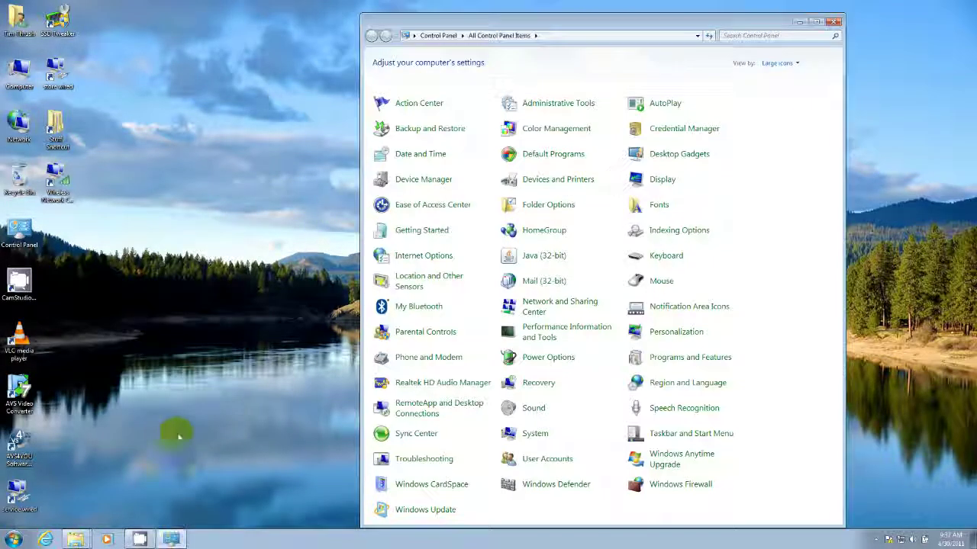
click(509, 101)
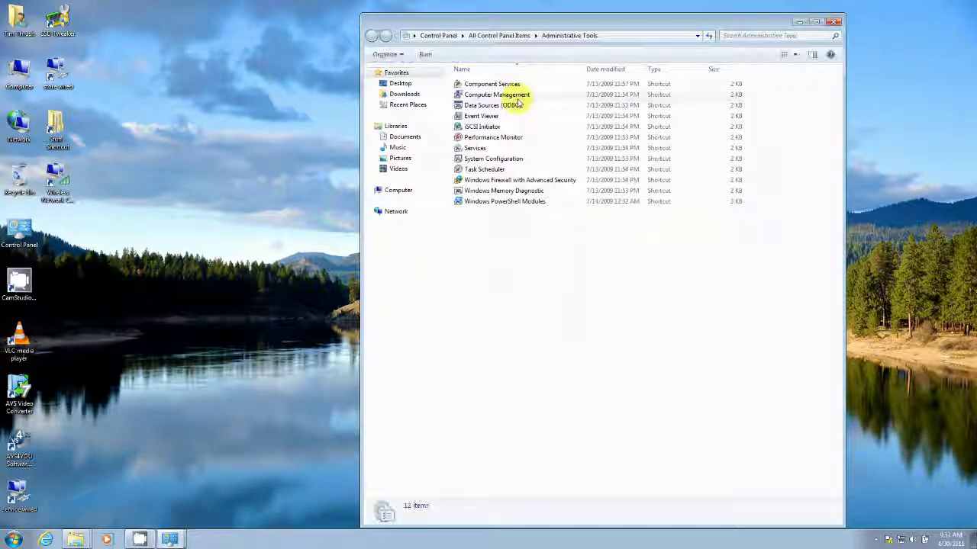
double_click(479, 148)
Step: Inspect the Superfetch service's startup type and status in its properties, and close them without making changes
drag(448, 124, 447, 221)
double_click(283, 255)
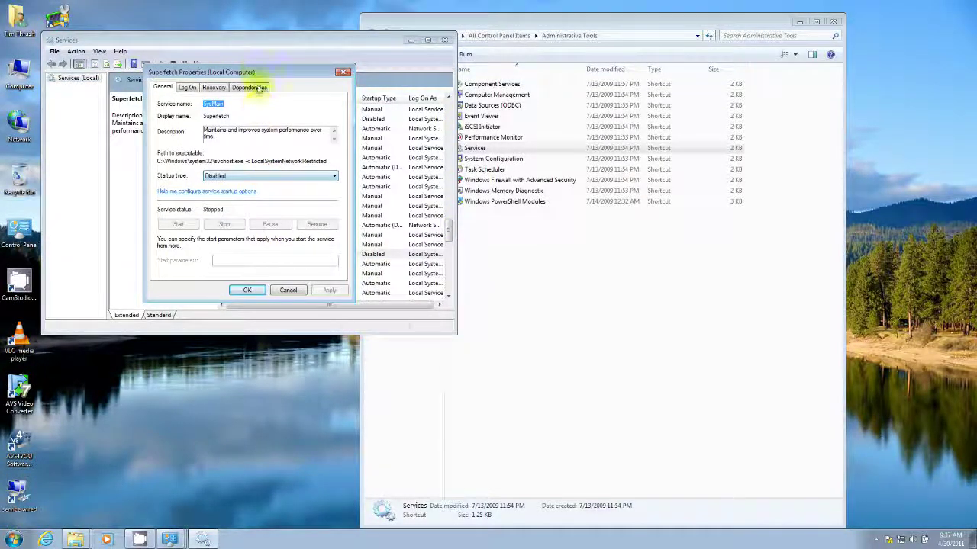
drag(251, 75, 262, 80)
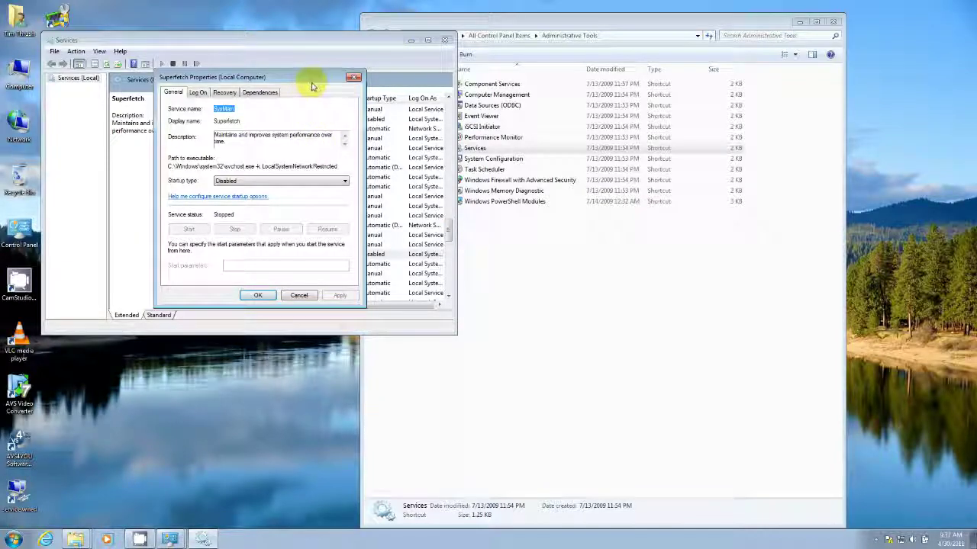
drag(315, 77, 367, 99)
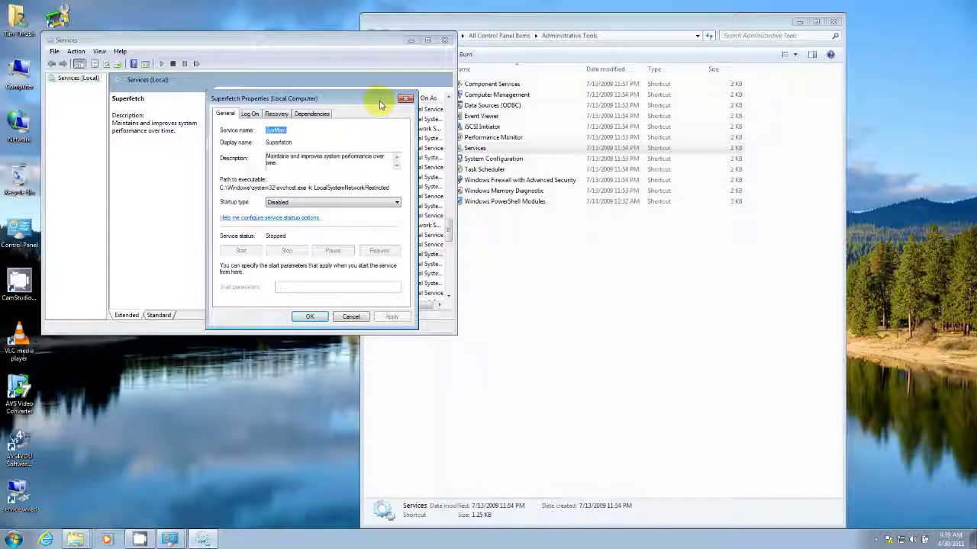
click(349, 316)
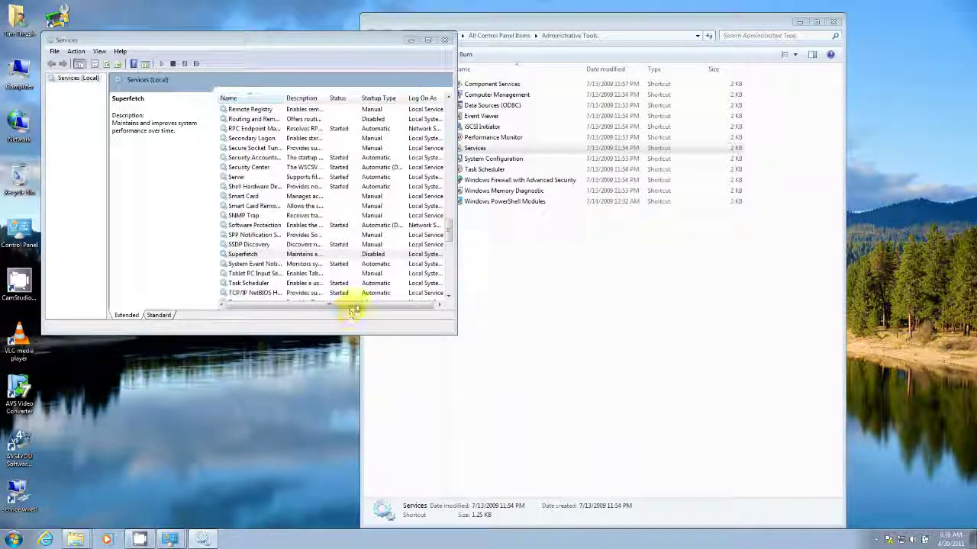
Step: Look through the services listed after Superfetch and close the Services console
drag(449, 226, 448, 239)
scroll(448, 248, up, 4)
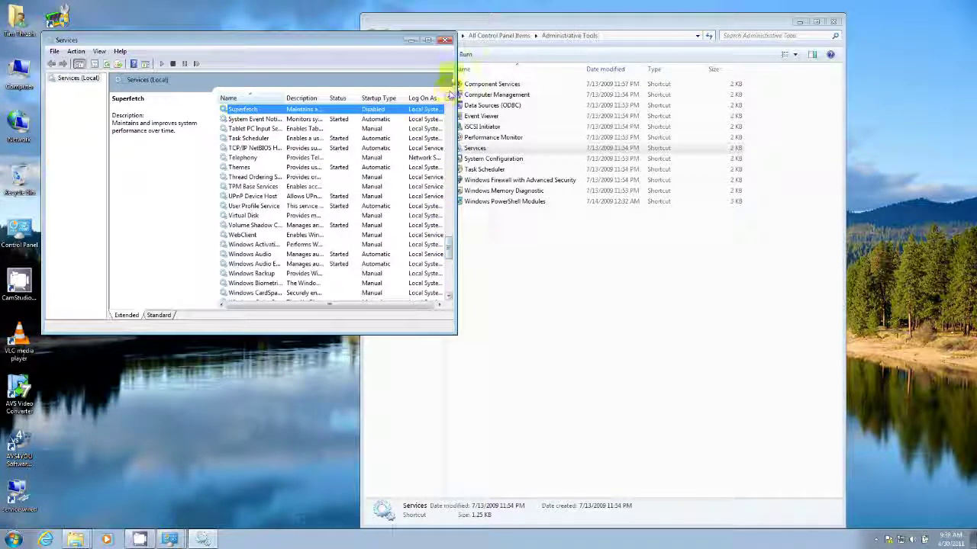
click(444, 40)
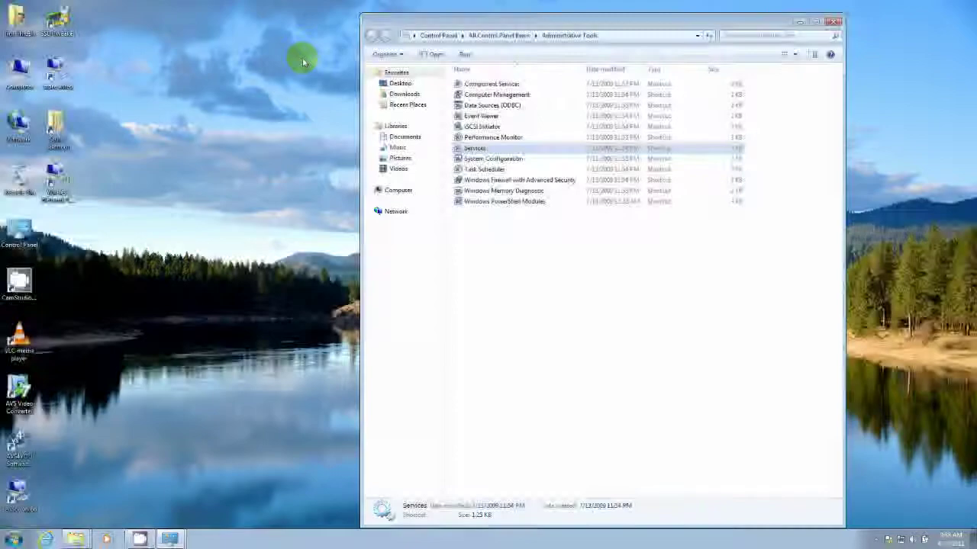
Step: Open the System Protection settings through the computer's properties and advanced system settings
click(14, 539)
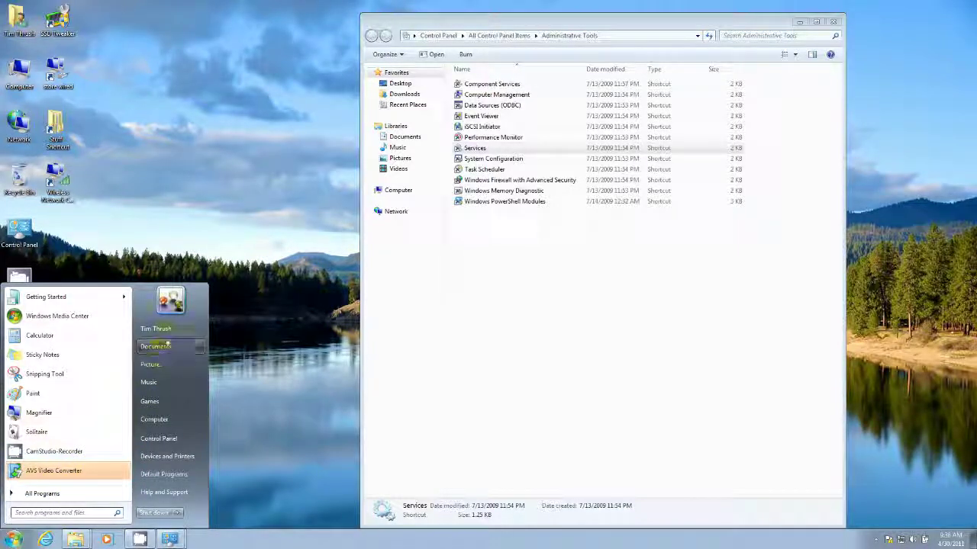
right_click(164, 421)
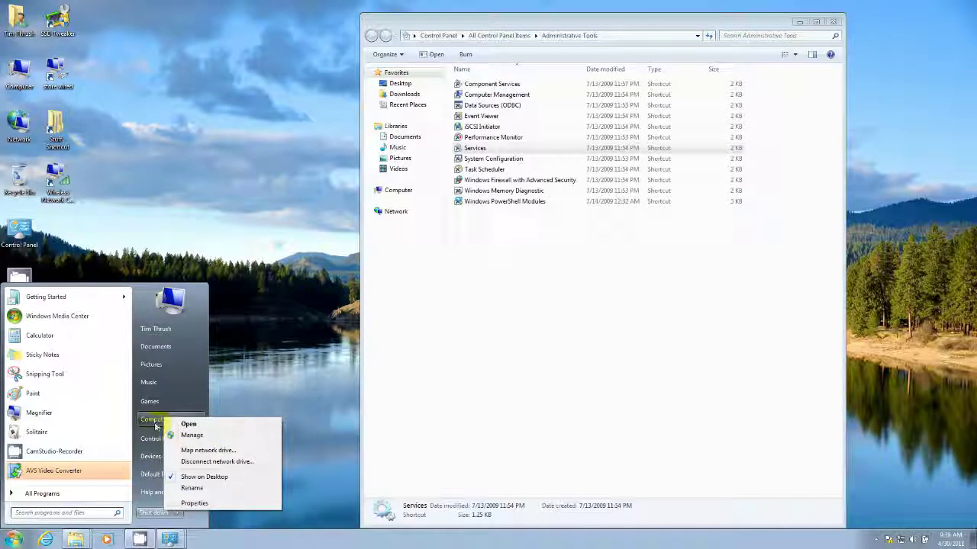
click(194, 503)
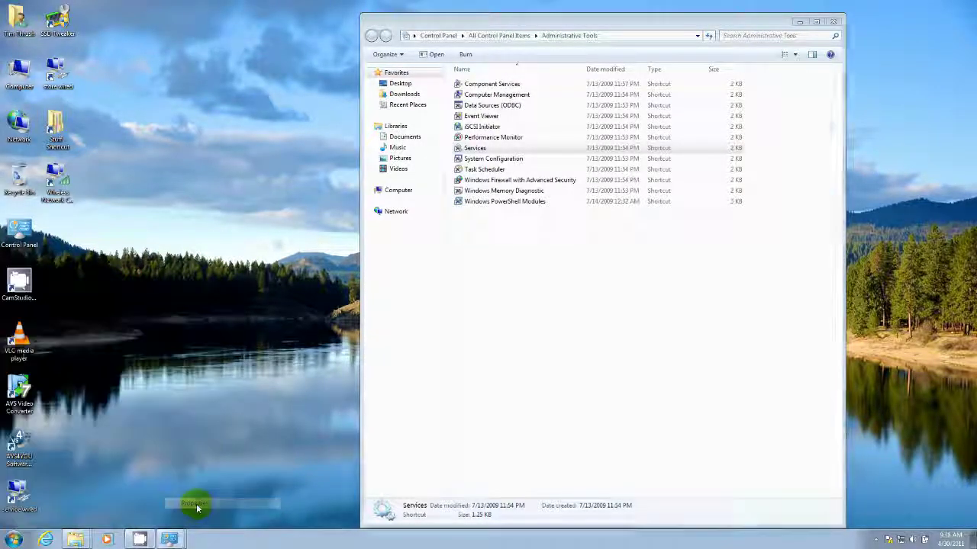
click(412, 115)
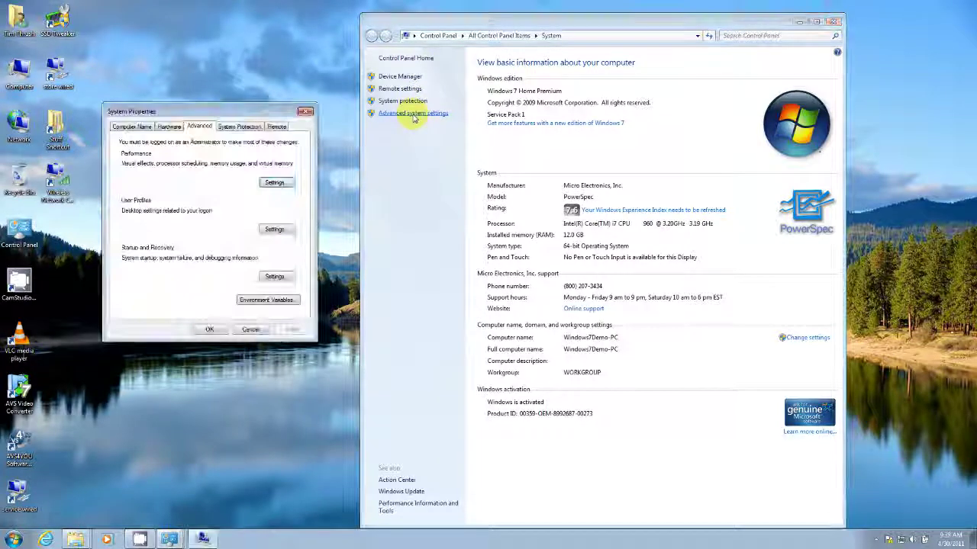
click(241, 127)
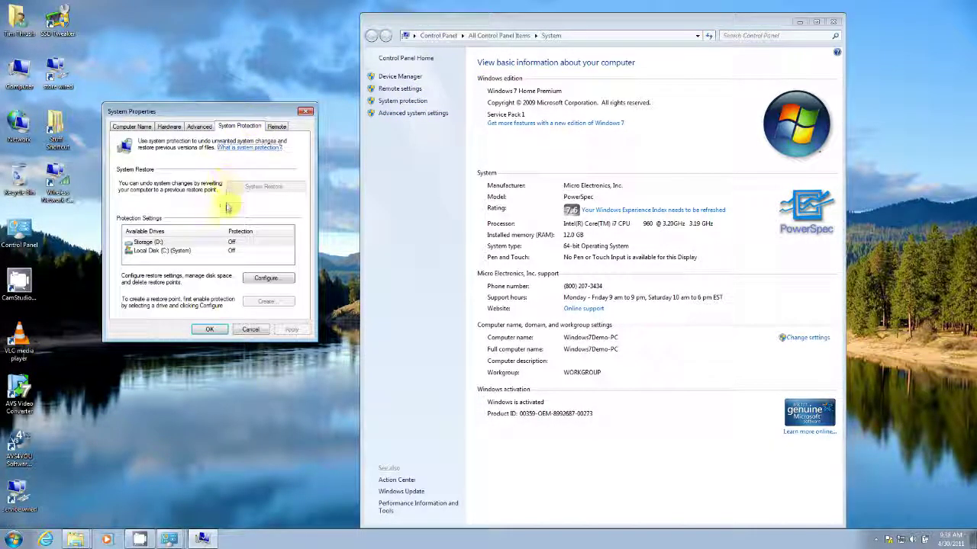
Step: Review the protection settings for the Storage (D:) and Local Disk (C:) drives, and close System Properties
drag(222, 117, 220, 107)
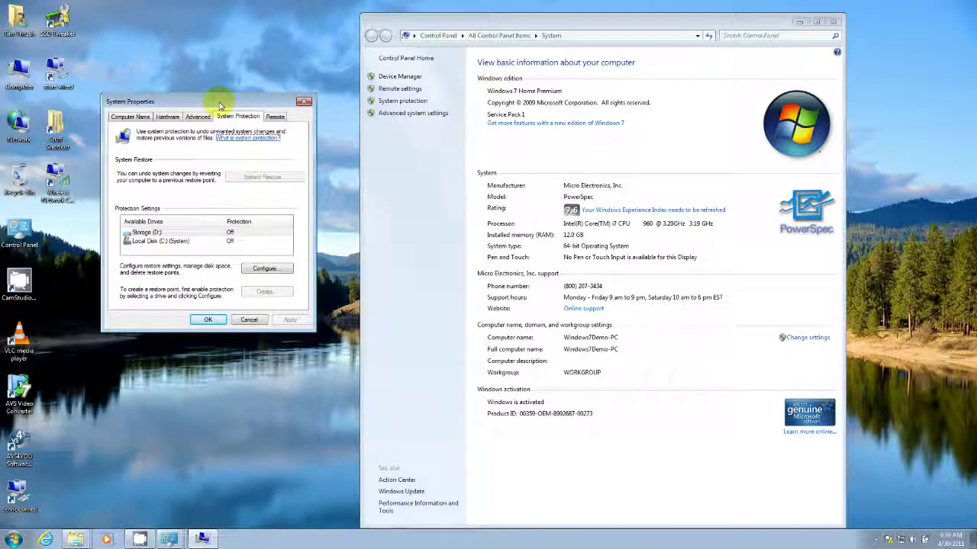
drag(219, 104, 690, 185)
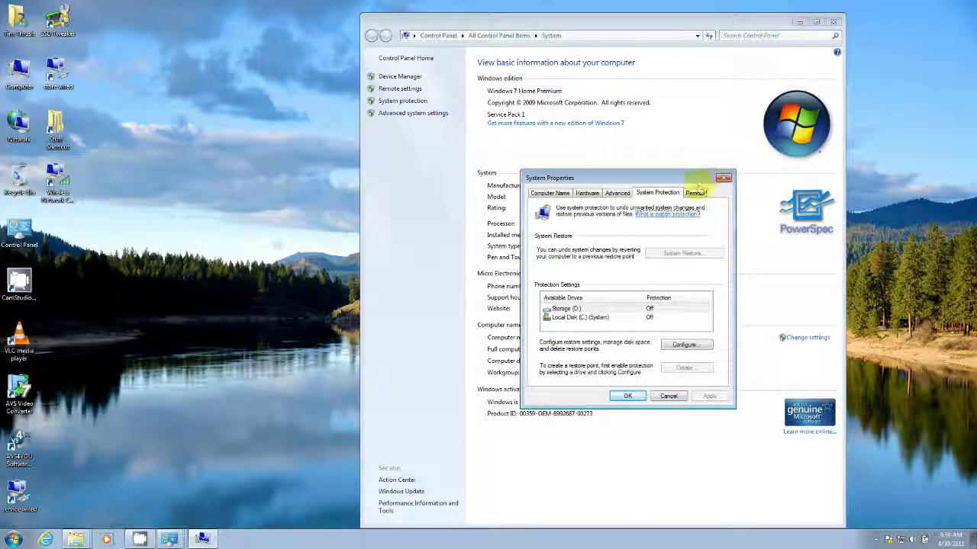
drag(697, 180, 703, 158)
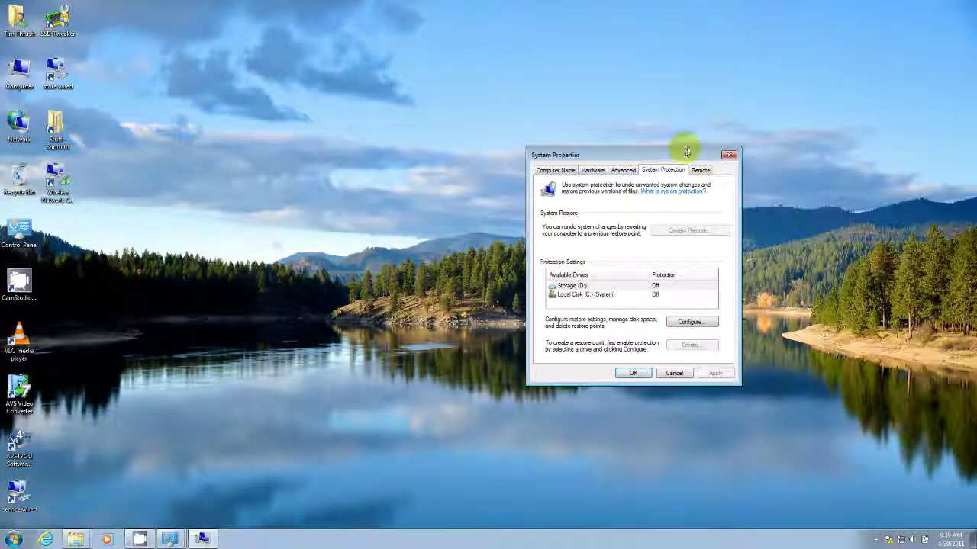
click(633, 373)
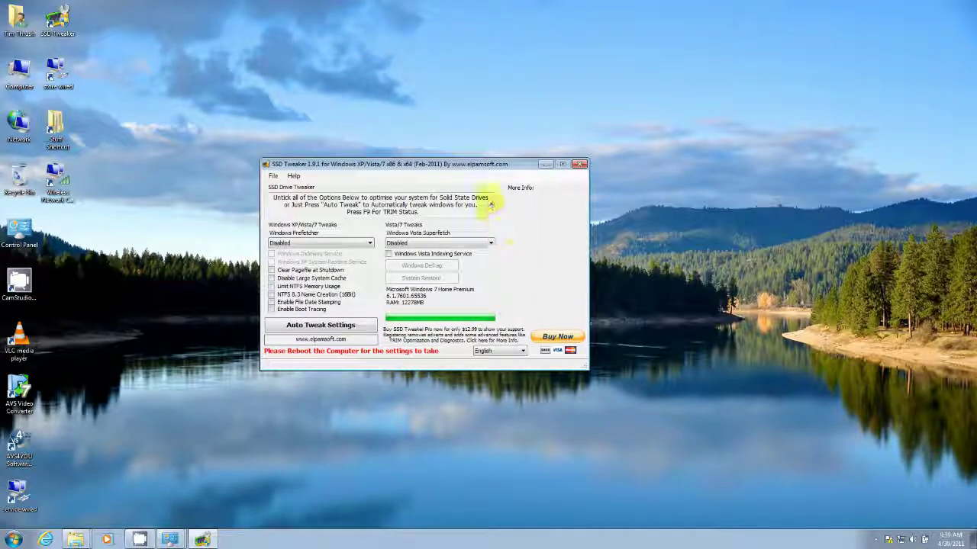
Step: Check the Windows TRIM status in SSD Tweaker and dismiss the message dialogs
drag(482, 167, 530, 165)
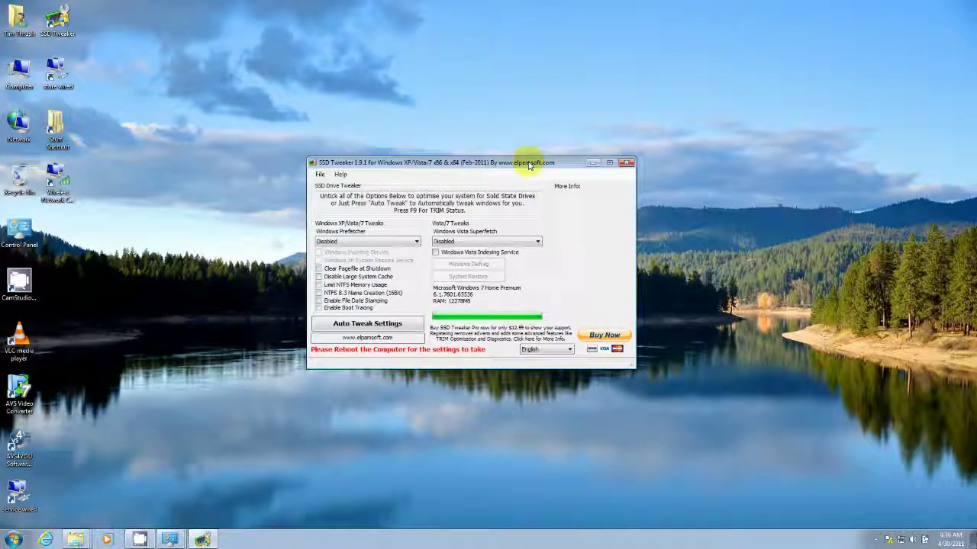
drag(530, 164, 544, 150)
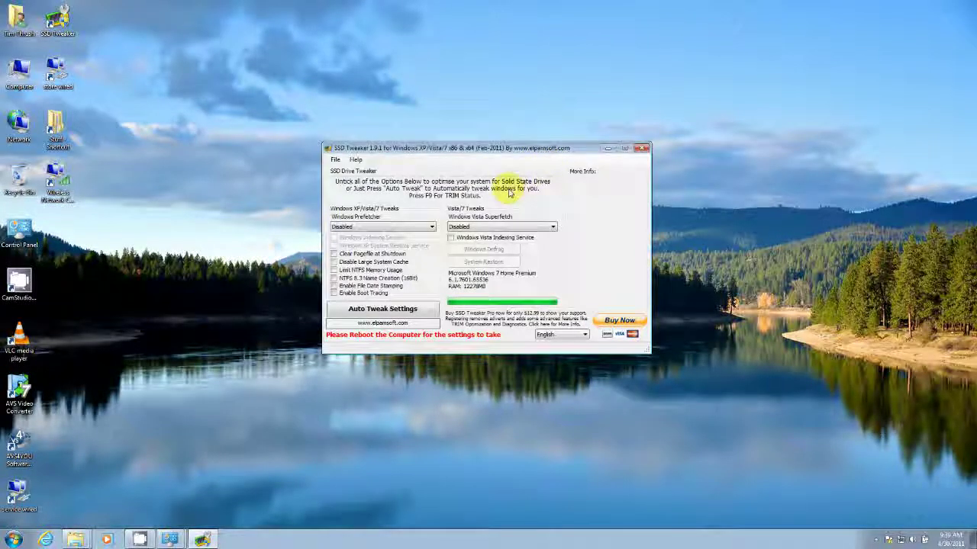
click(431, 227)
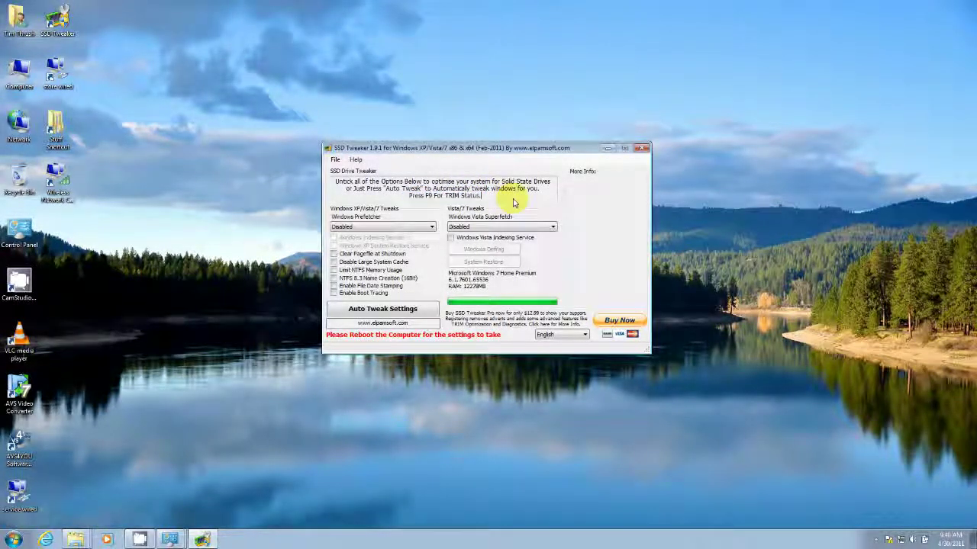
key(F9)
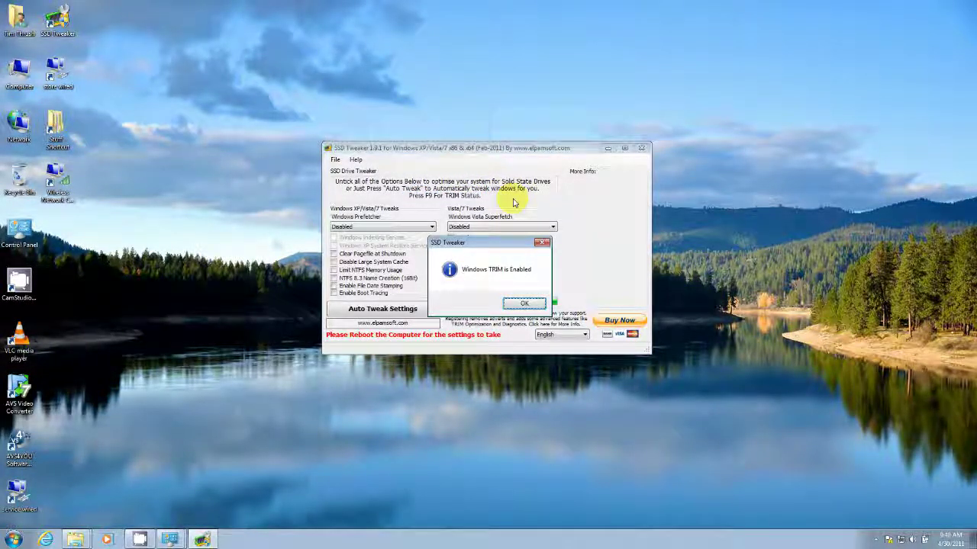
click(524, 305)
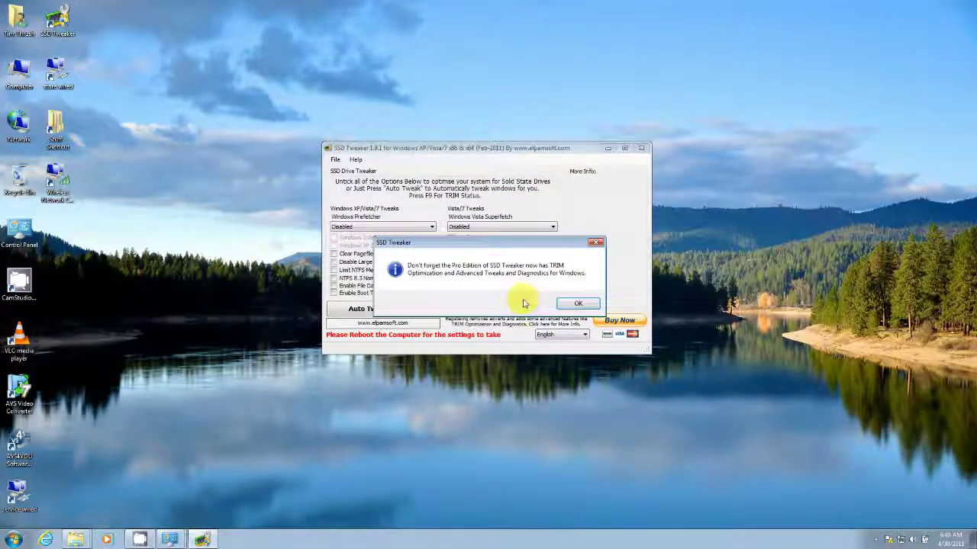
click(578, 303)
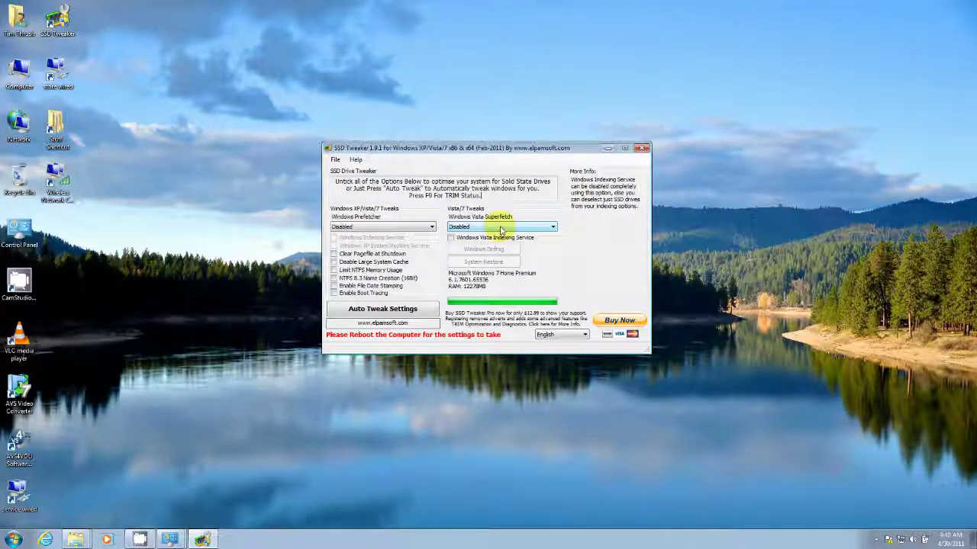
click(565, 258)
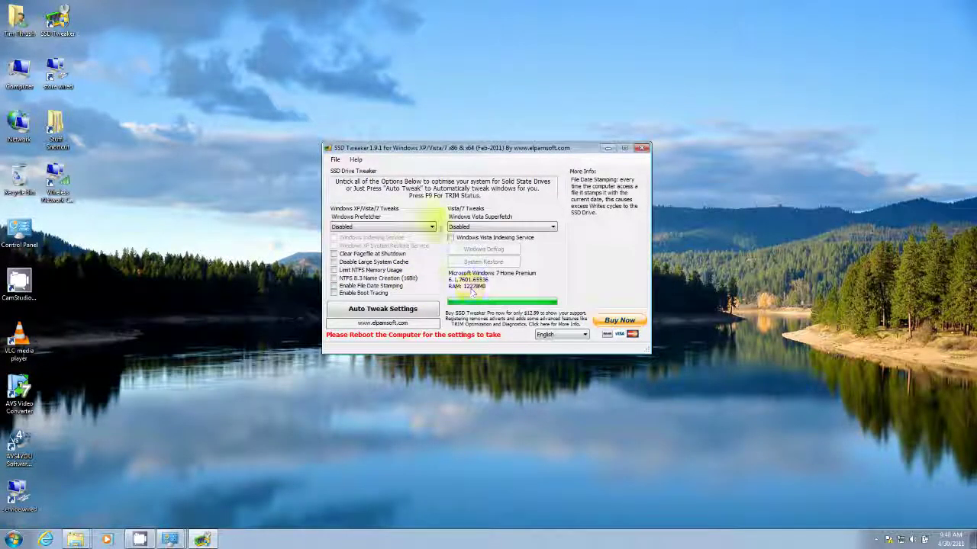
click(334, 159)
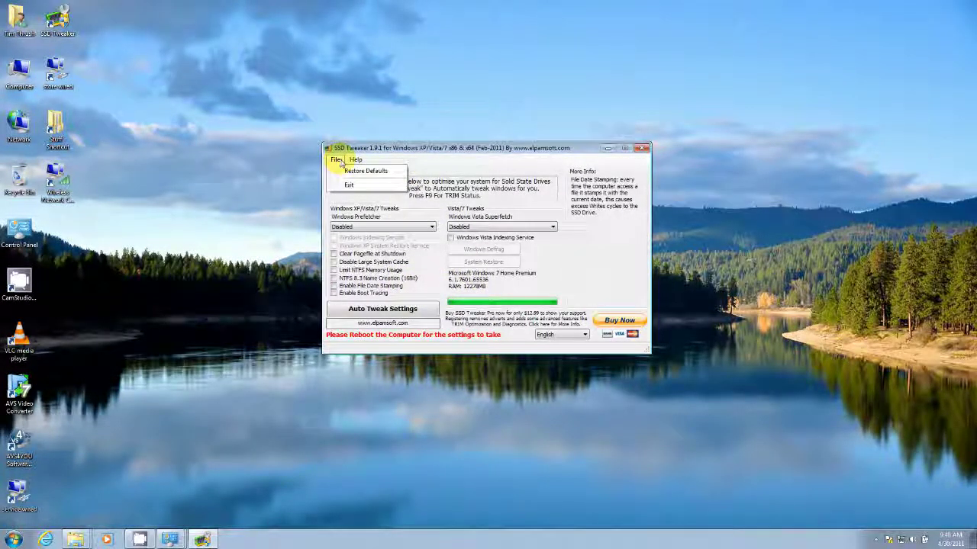
mouse_move(356, 159)
click(563, 147)
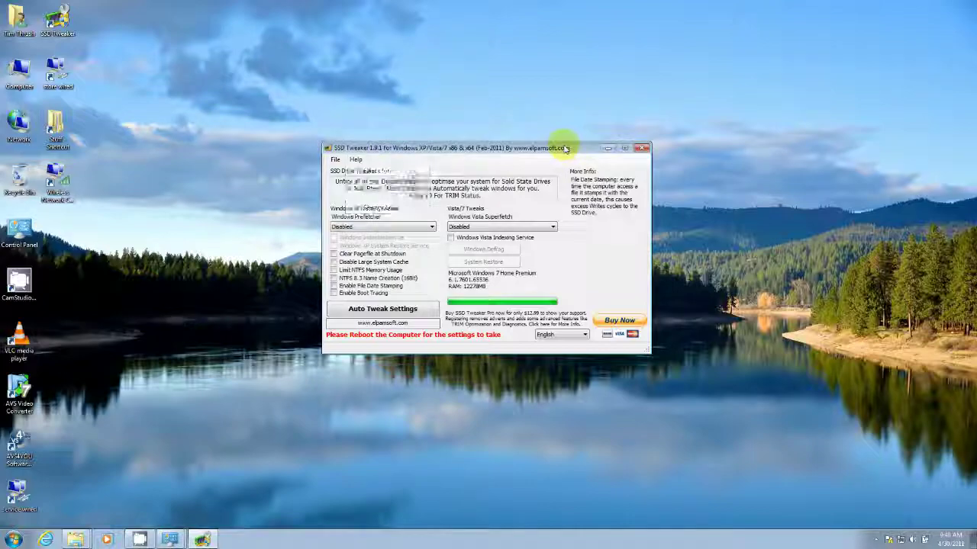
Step: Close SSD Tweaker and answer the Pro Edition purchase prompt
click(645, 148)
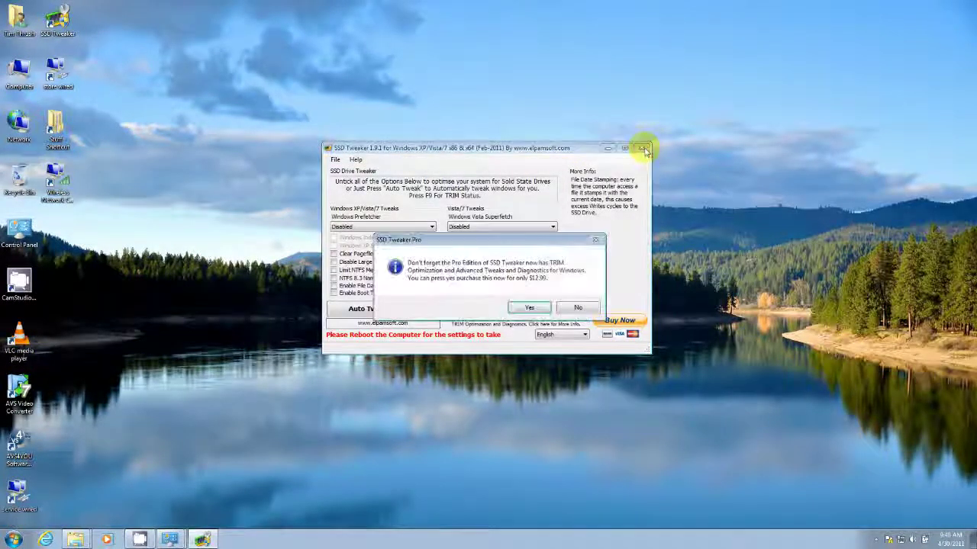
click(524, 308)
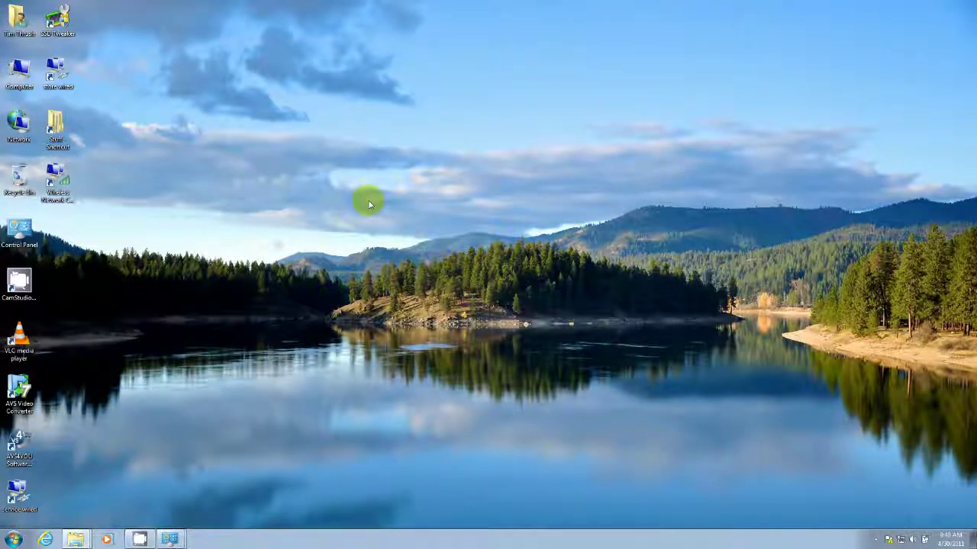